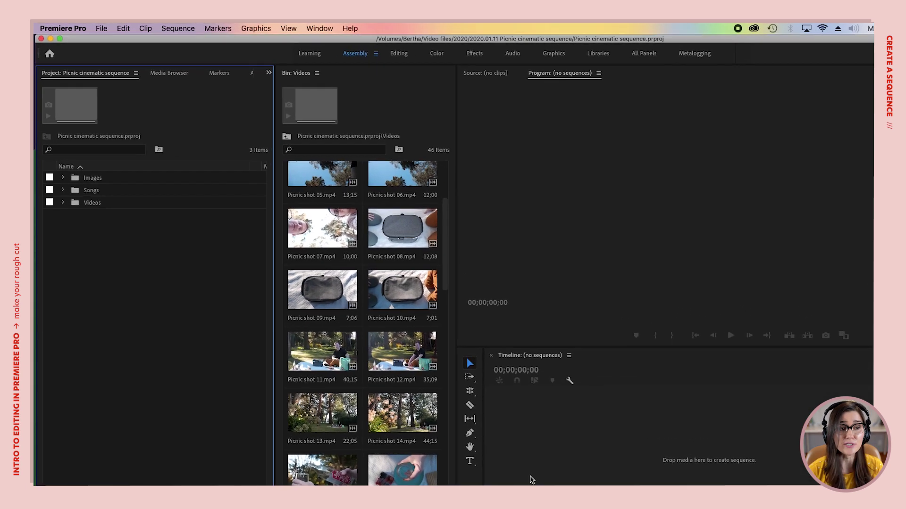
Glance at File > New, then start a new sequence from the Project panel's New Item list.
{"action": "left_click", "coordinate": [97, 29]}
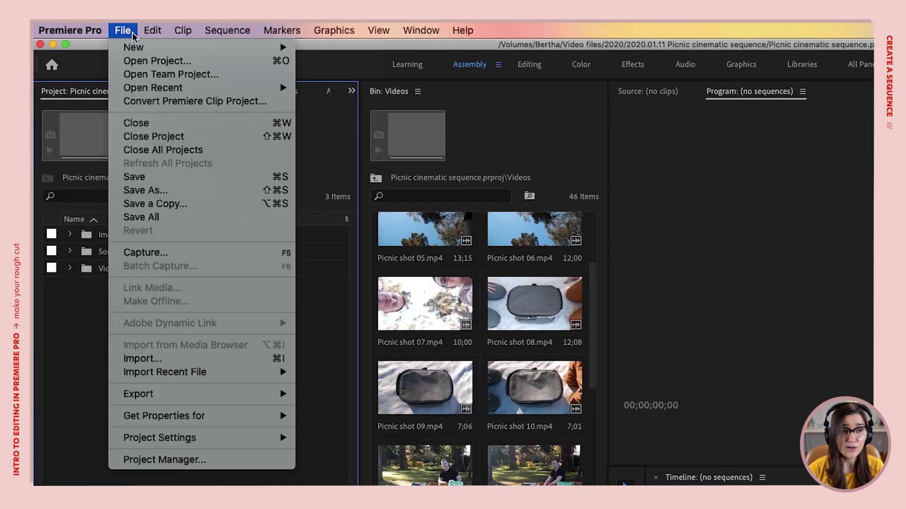
{"action": "mouse_move", "coordinate": [136, 47]}
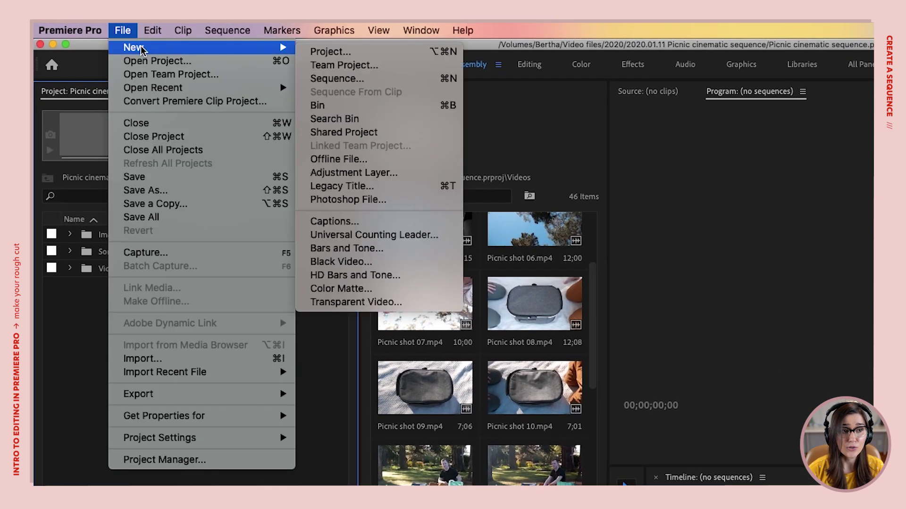
{"action": "left_click", "coordinate": [360, 80]}
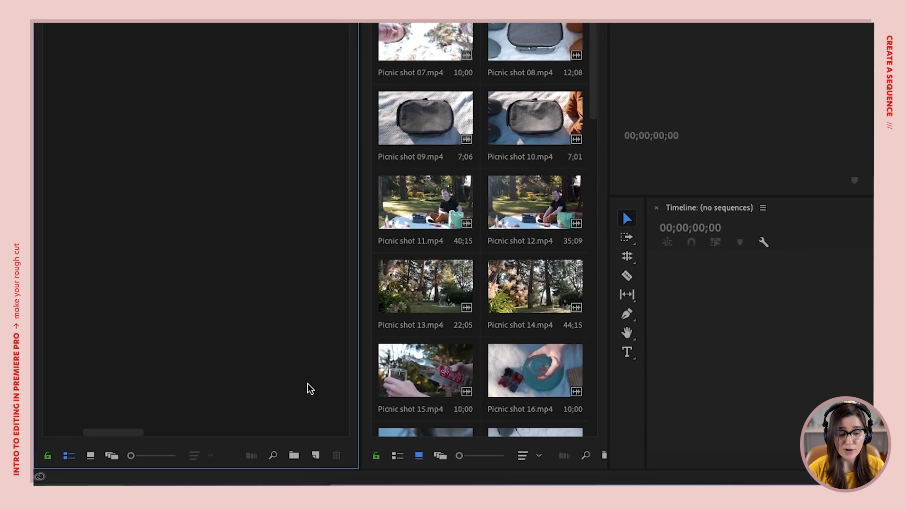
{"action": "left_click", "coordinate": [322, 459]}
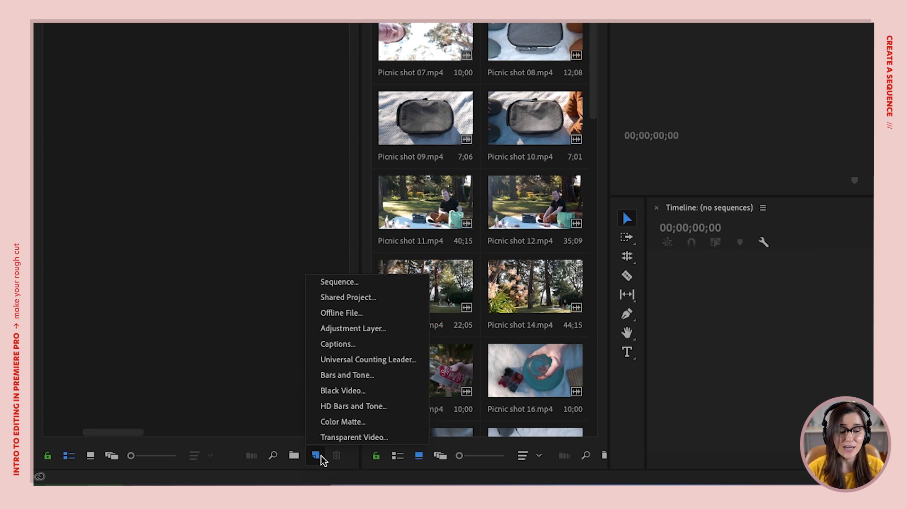
{"action": "left_click", "coordinate": [333, 283]}
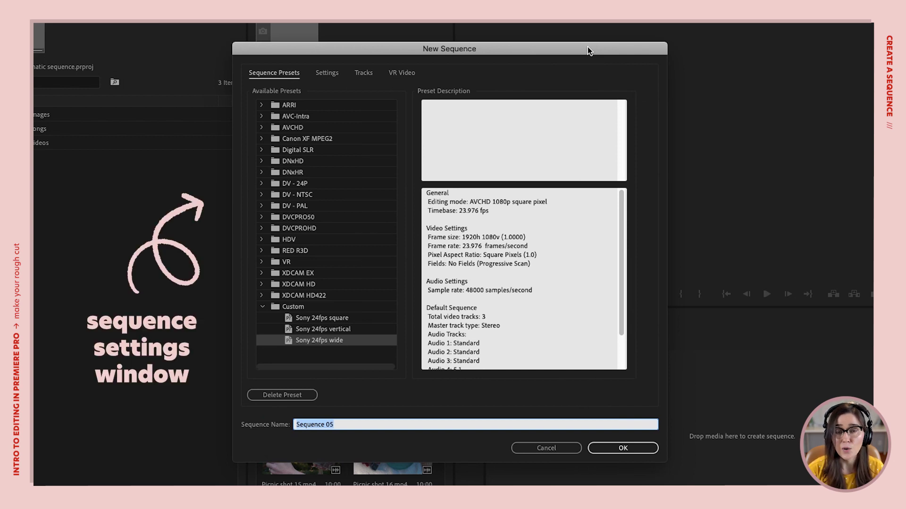
Expand the DNxHR > 2K 24 presets, then review the Settings and VR Video projection options.
{"action": "left_click", "coordinate": [261, 173]}
{"action": "left_click", "coordinate": [275, 195]}
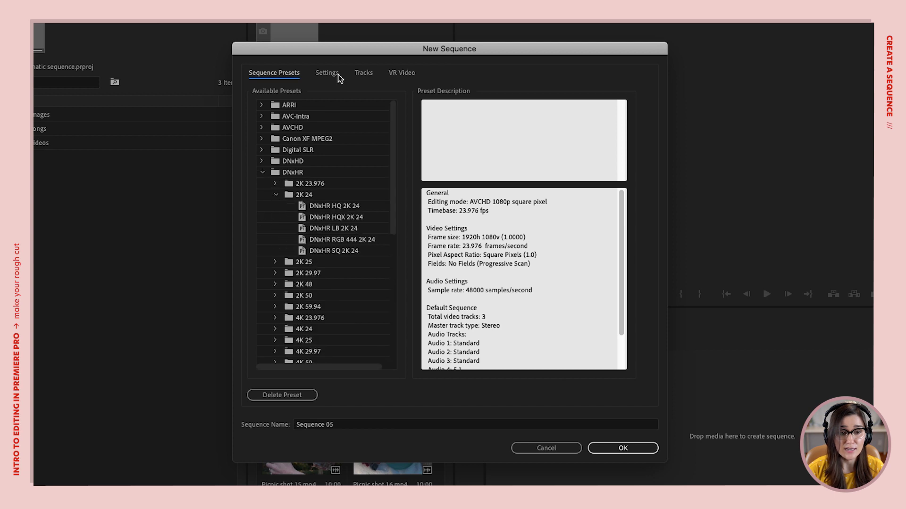
{"action": "left_click", "coordinate": [336, 72]}
{"action": "left_click", "coordinate": [405, 73]}
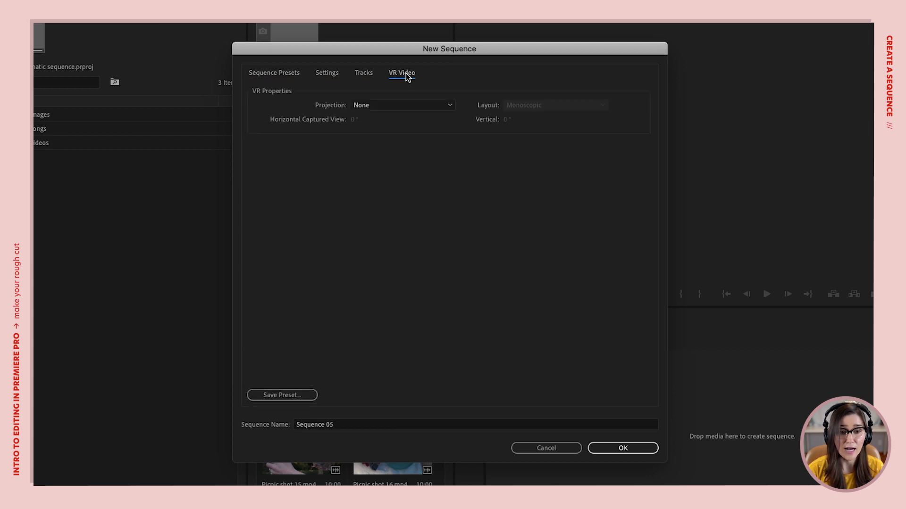
{"action": "left_click", "coordinate": [378, 105]}
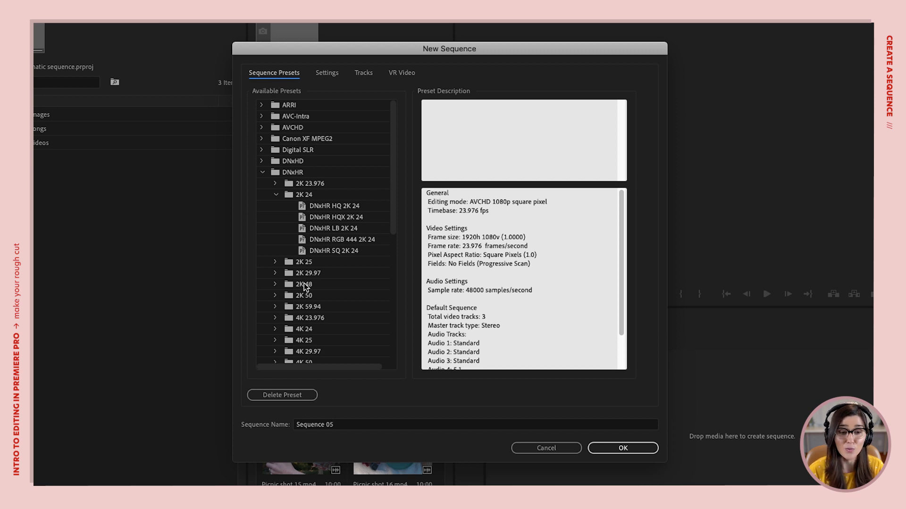
Expand the Digital SLR presets and create the sequence as Sequence 05.
{"action": "left_click", "coordinate": [261, 150]}
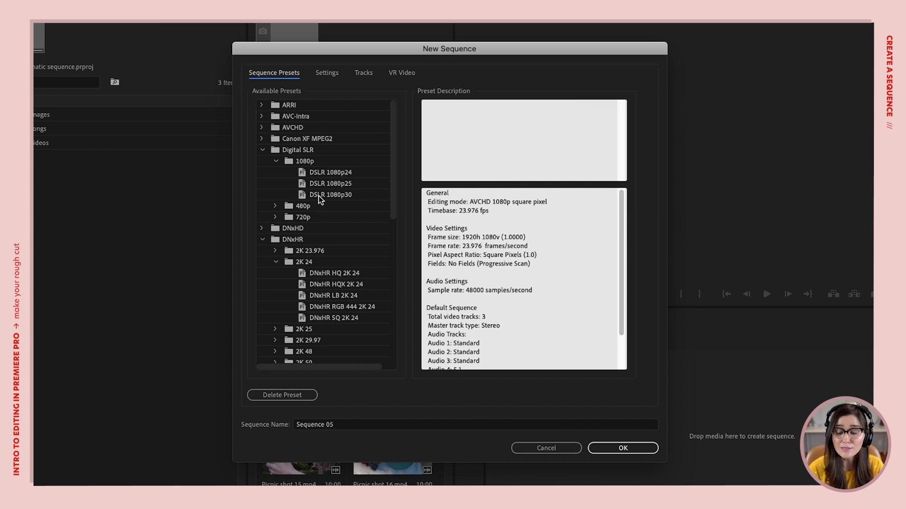
{"action": "left_click", "coordinate": [605, 448]}
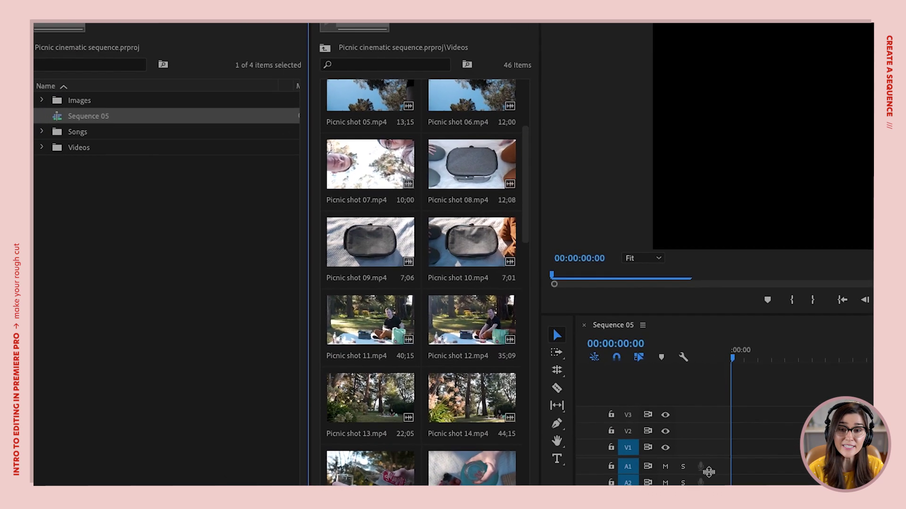
Rename Sequence 05 to 'Sequence 01'.
{"action": "left_click", "coordinate": [126, 107]}
{"action": "type", "text": "Sequence 01"}
{"action": "key", "text": "Tab"}
Create a bin named 'Sequences' and move Sequence 01 into it.
{"action": "left_click", "coordinate": [130, 183]}
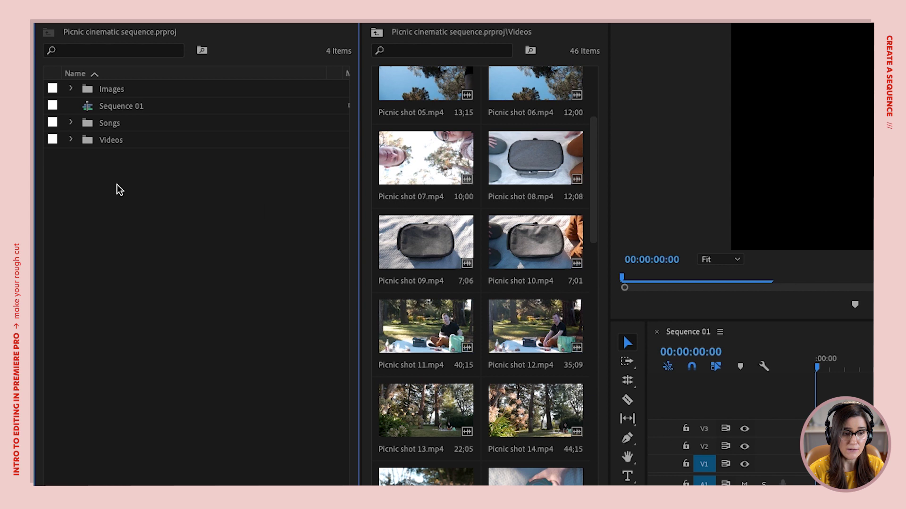
{"action": "right_click", "coordinate": [117, 189]}
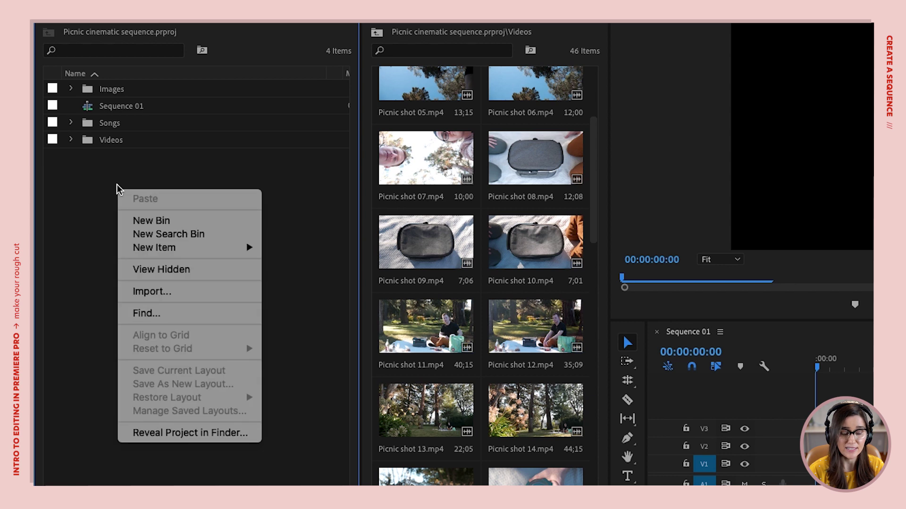
{"action": "left_click", "coordinate": [162, 220]}
{"action": "type", "text": "Sequences"}
{"action": "key", "text": "Return"}
{"action": "left_click_drag", "start_coordinate": [94, 124], "coordinate": [98, 89]}
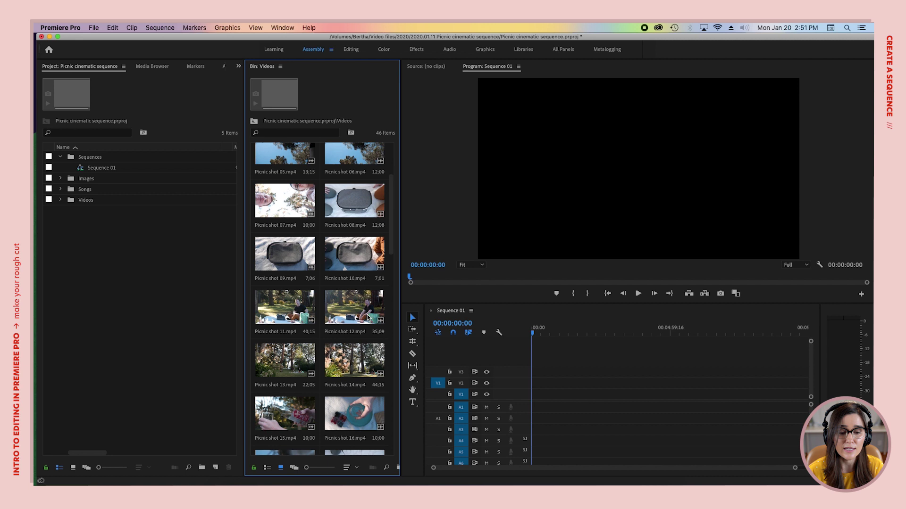
Place Picnic shot 12.mp4 on V1 and change the sequence settings to match the clip.
{"action": "left_click_drag", "start_coordinate": [367, 318], "coordinate": [520, 357]}
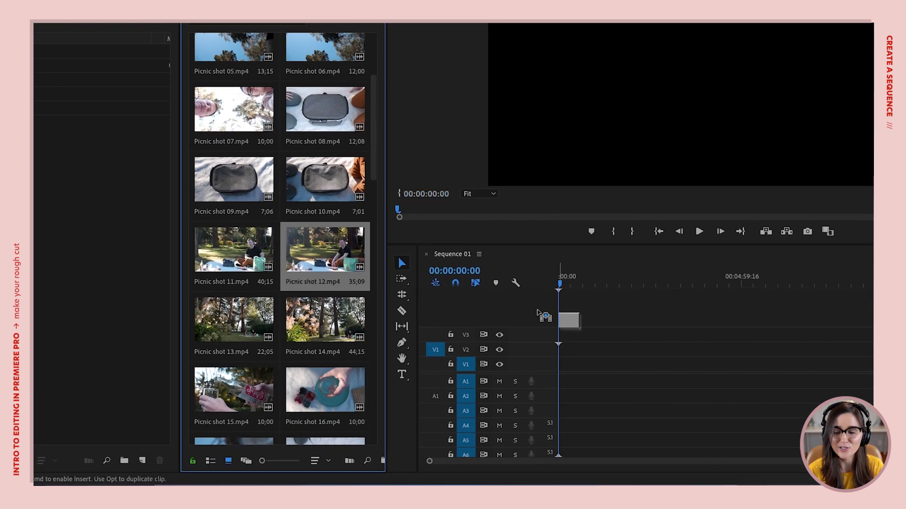
{"action": "left_click_drag", "start_coordinate": [543, 315], "coordinate": [543, 364]}
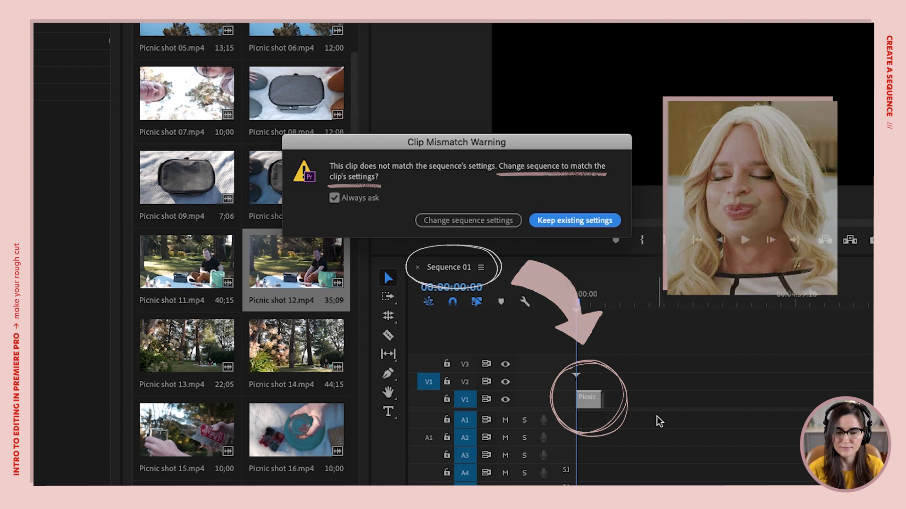
{"action": "left_click", "coordinate": [471, 225]}
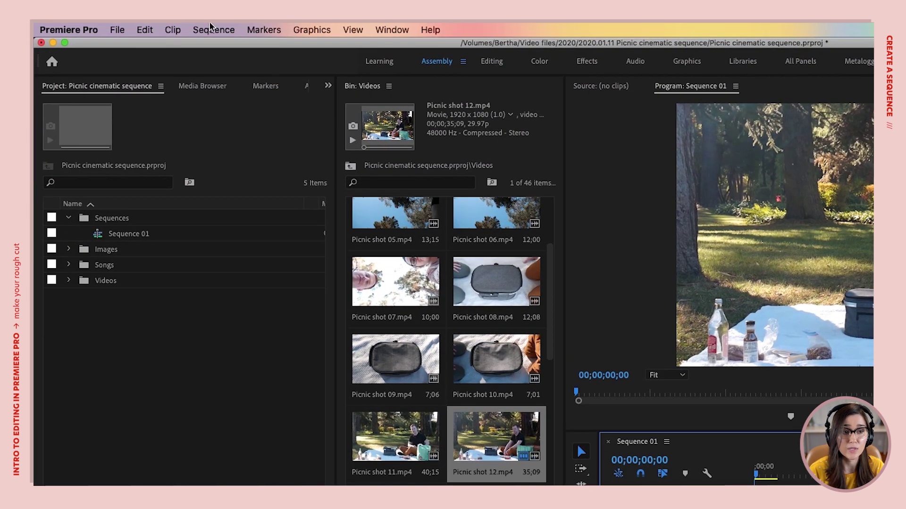
Try a 1080 × 1080 frame size in Sequence 01's settings, then cancel without applying.
{"action": "left_click", "coordinate": [209, 25]}
{"action": "left_click", "coordinate": [222, 46]}
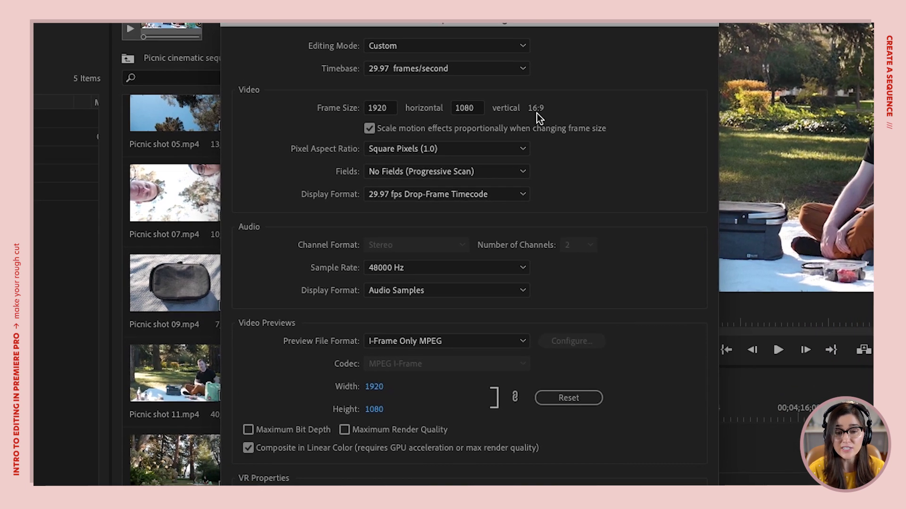
{"action": "left_click", "coordinate": [393, 106]}
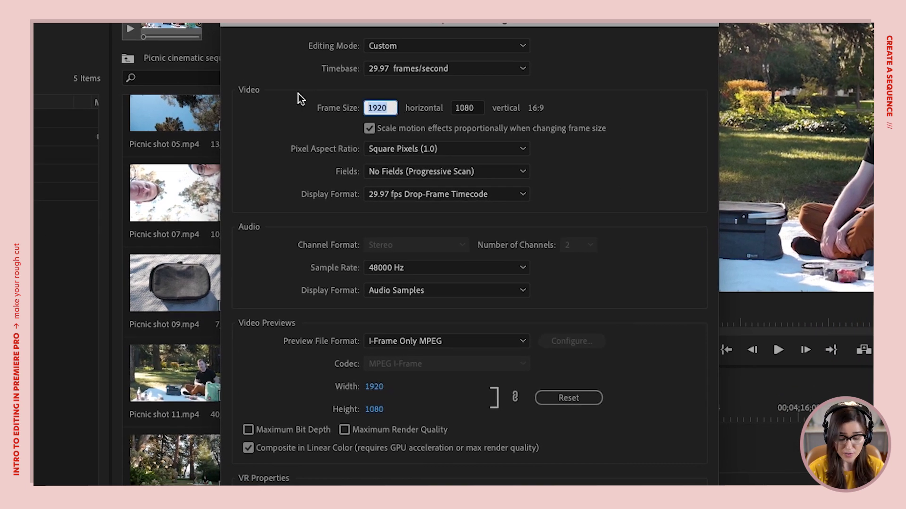
{"action": "type", "text": "1080"}
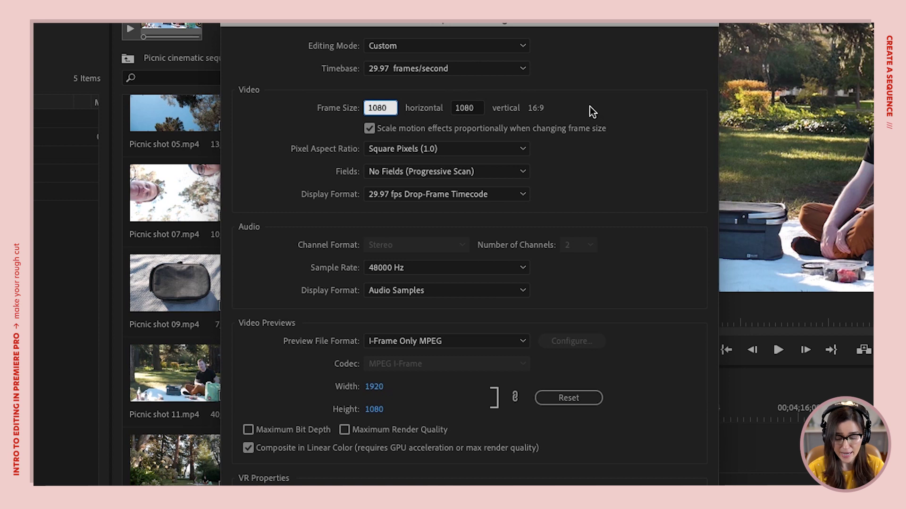
{"action": "key", "text": "Tab"}
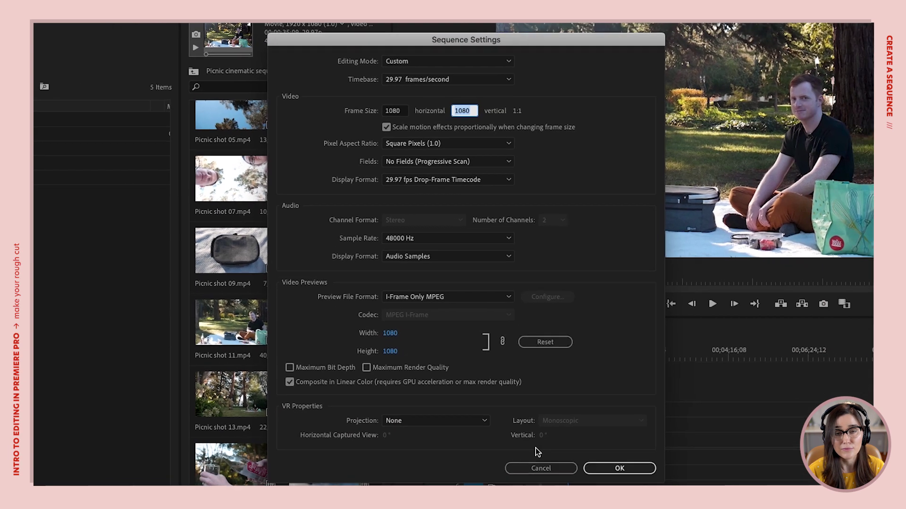
{"action": "left_click", "coordinate": [533, 467]}
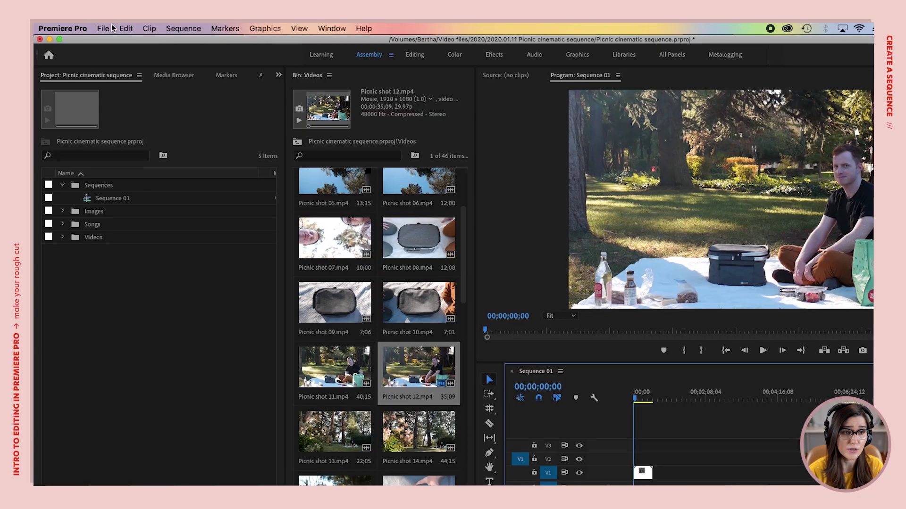
Start a new sequence using the Digital SLR 1080p DSLR 1080p24 preset.
{"action": "left_click", "coordinate": [103, 28]}
{"action": "mouse_move", "coordinate": [113, 42]}
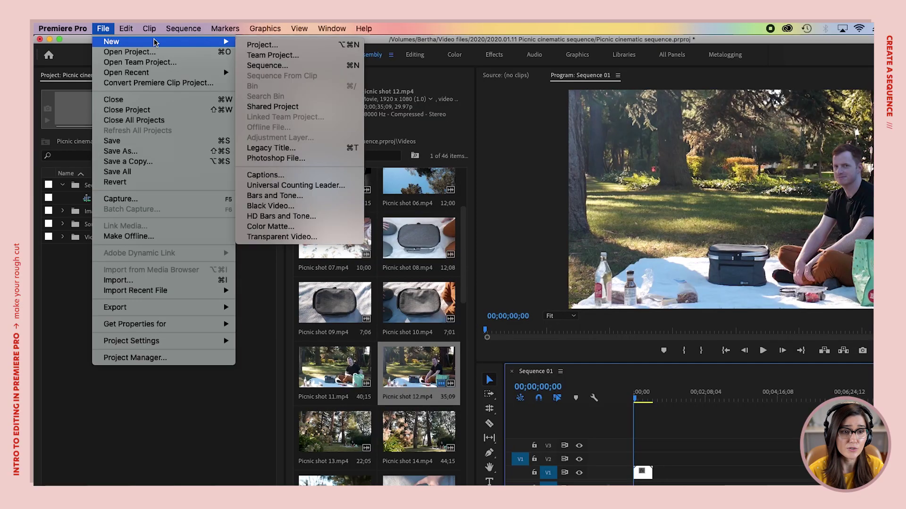
{"action": "left_click", "coordinate": [272, 71]}
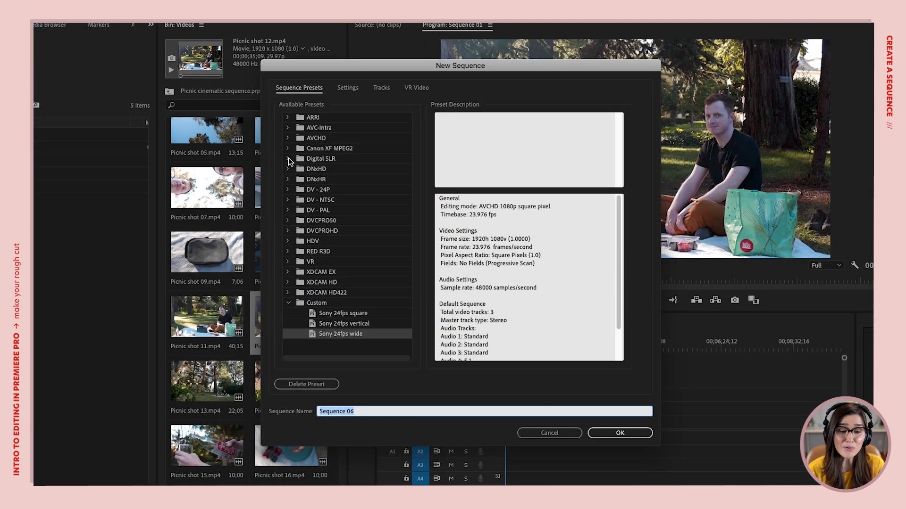
{"action": "left_click", "coordinate": [287, 159]}
{"action": "left_click", "coordinate": [301, 170]}
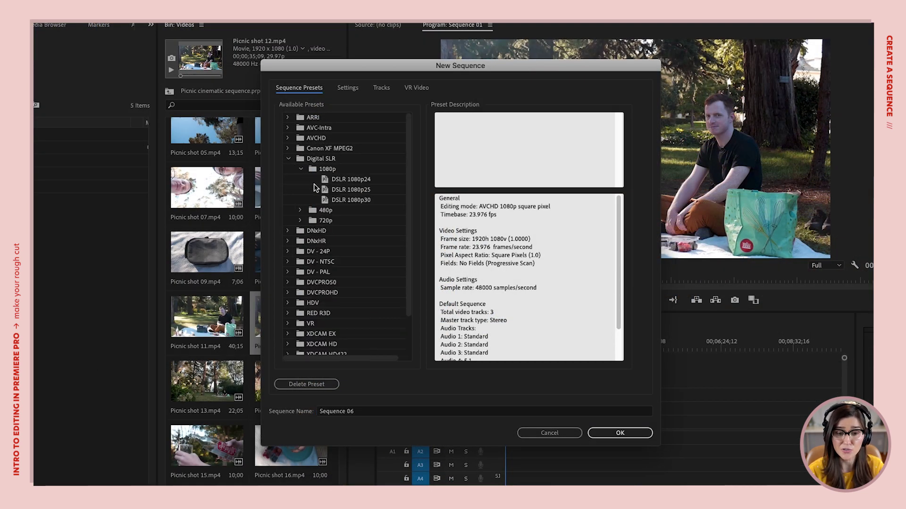
{"action": "left_click", "coordinate": [324, 183]}
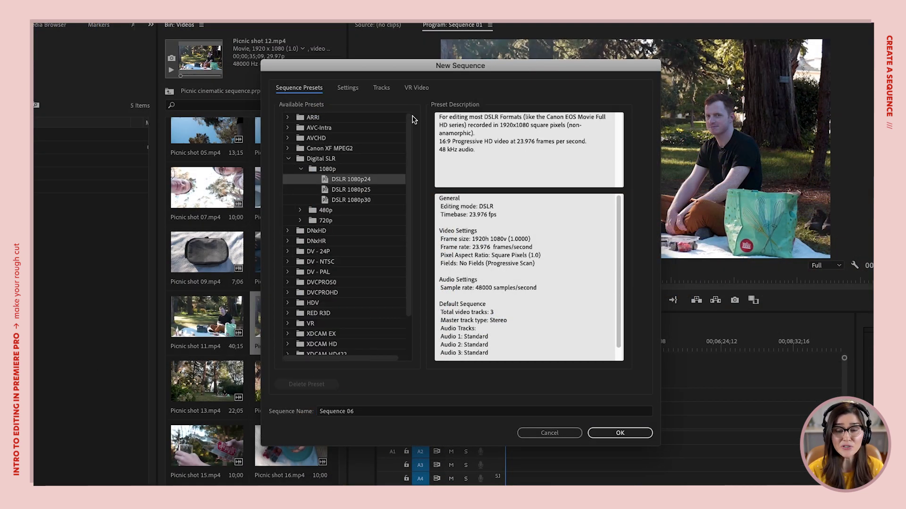
Set the frame size to vertical 1080 × 1920, try saving it as a preset, then cancel.
{"action": "left_click", "coordinate": [347, 88]}
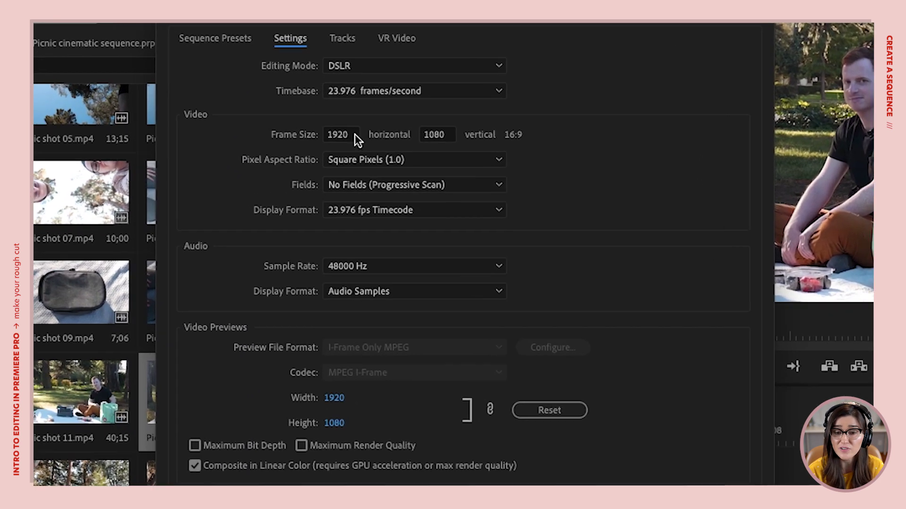
{"action": "double_click", "coordinate": [370, 143]}
{"action": "type", "text": "1080"}
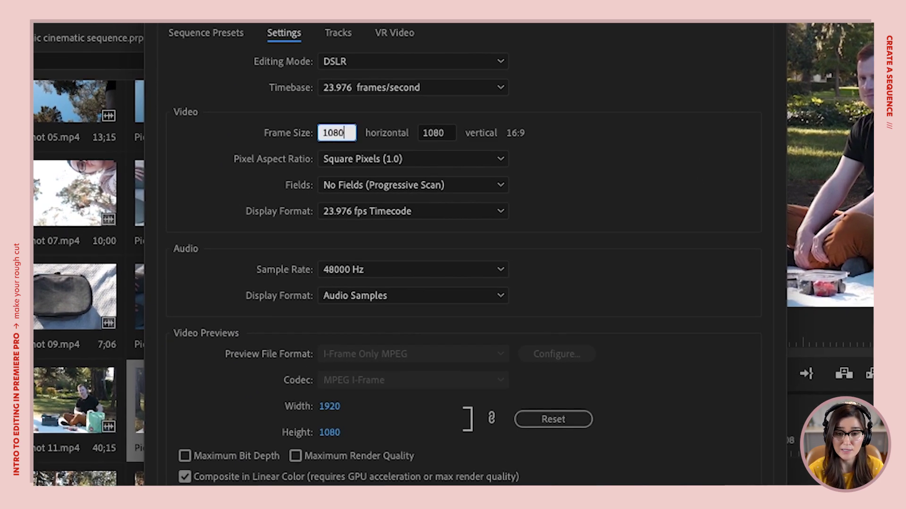
{"action": "key", "text": "Tab"}
{"action": "type", "text": "1920"}
{"action": "key", "text": "Tab"}
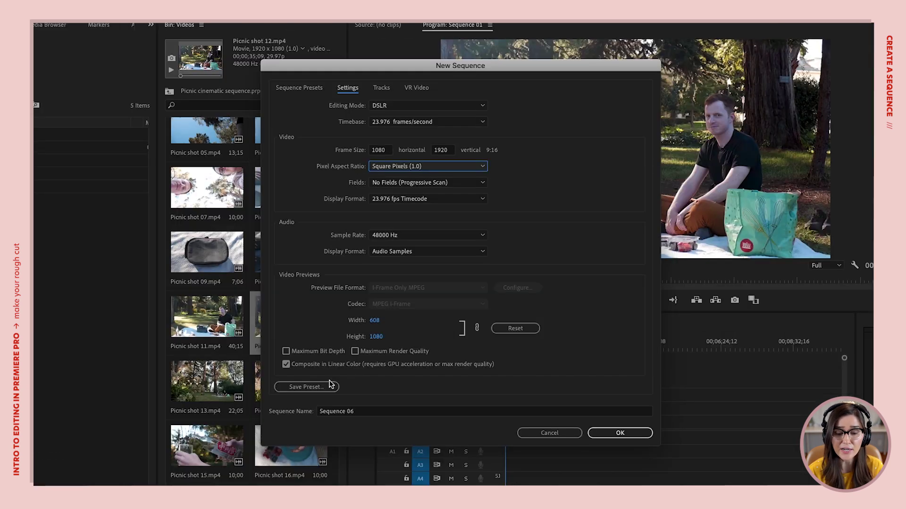
{"action": "left_click", "coordinate": [329, 384]}
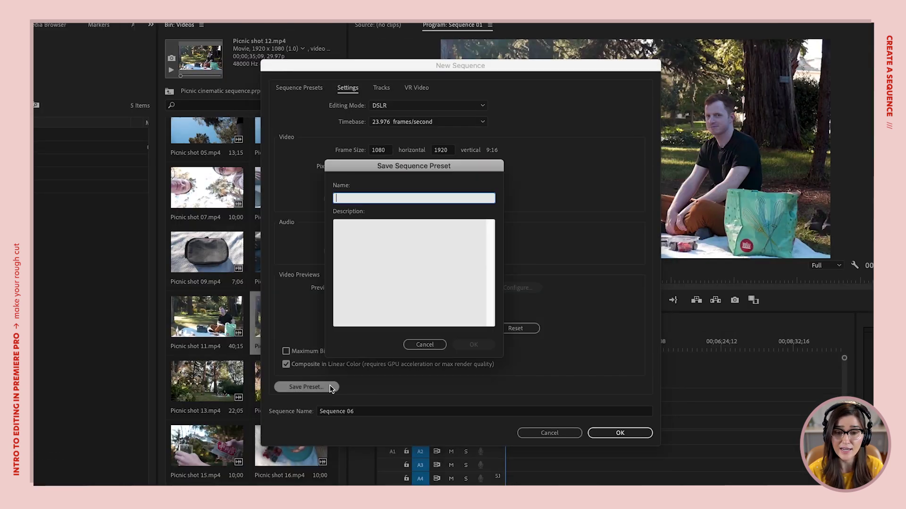
{"action": "left_click", "coordinate": [416, 344]}
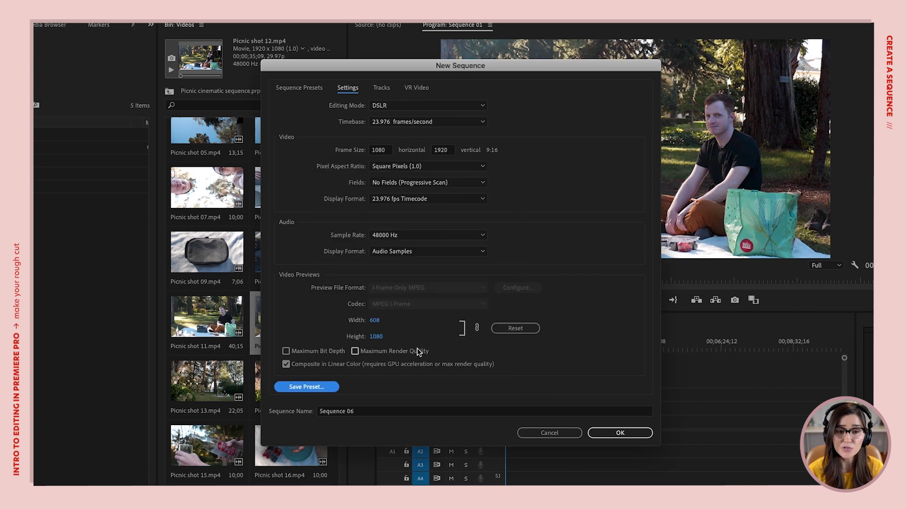
{"action": "left_click", "coordinate": [309, 88]}
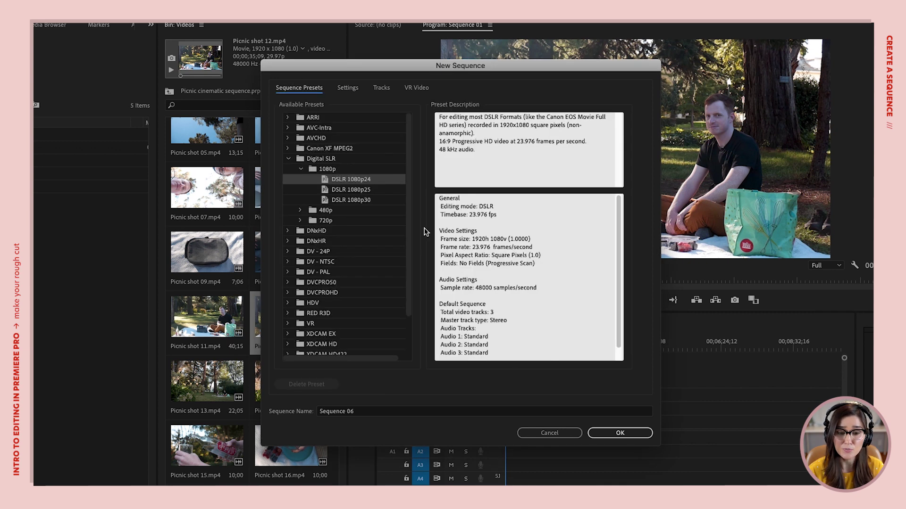
{"action": "scroll", "coordinate": [407, 204], "scroll_direction": "down", "scroll_amount": 3}
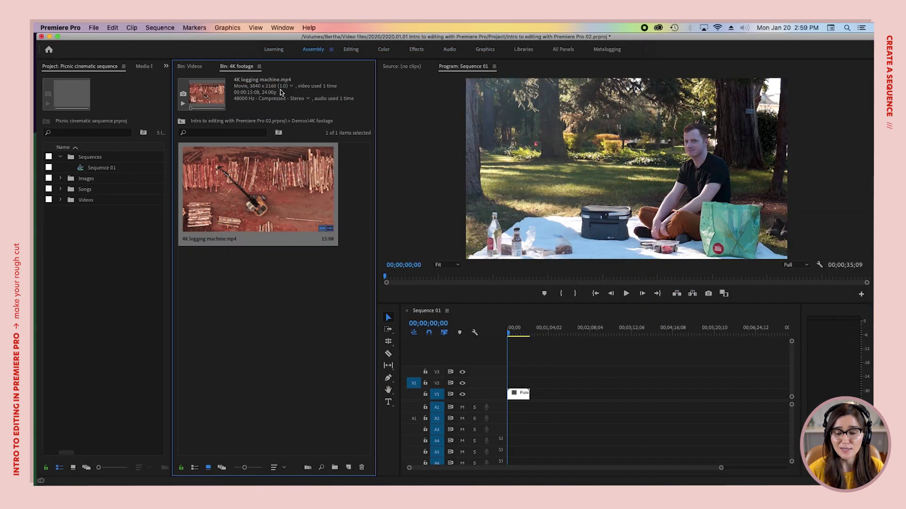
Place 4K logging machine.mp4 on V1 right after Picnic shot 12.
{"action": "left_click_drag", "start_coordinate": [259, 194], "coordinate": [538, 394]}
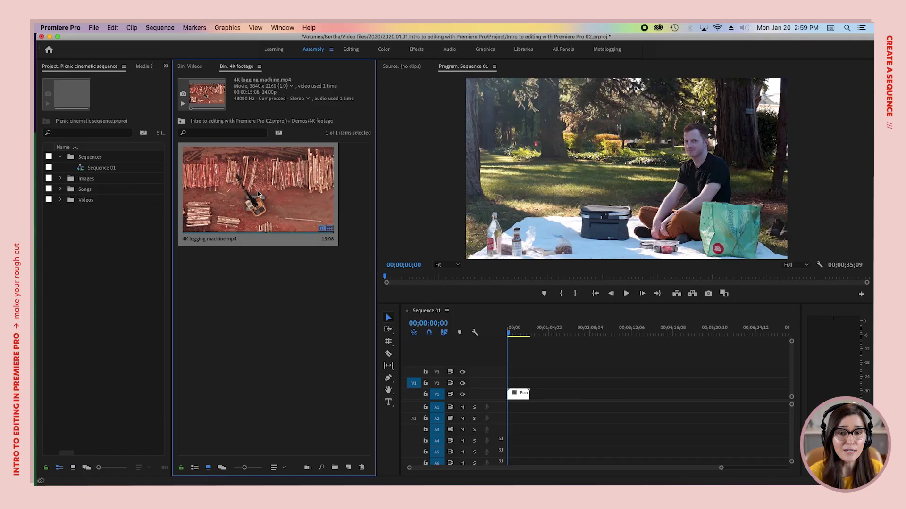
{"action": "left_click_drag", "start_coordinate": [257, 188], "coordinate": [548, 395]}
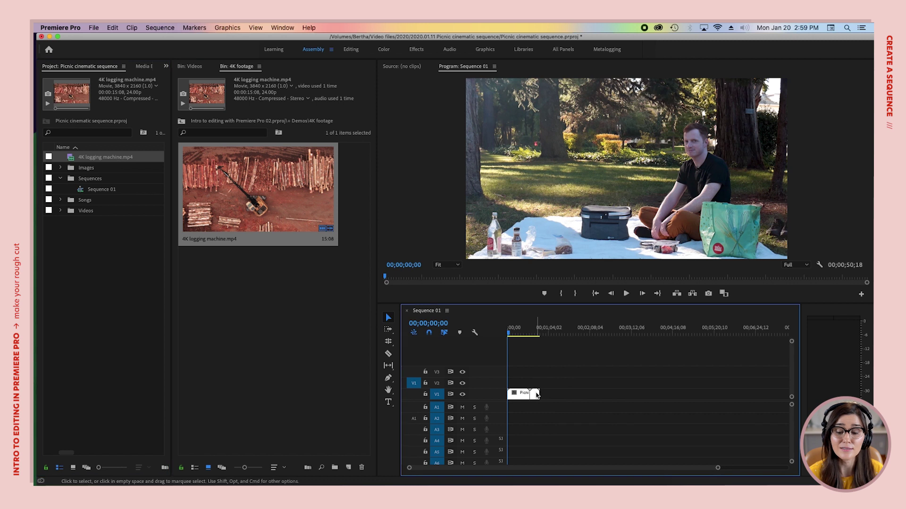
{"action": "left_click_drag", "start_coordinate": [543, 334], "coordinate": [565, 338]}
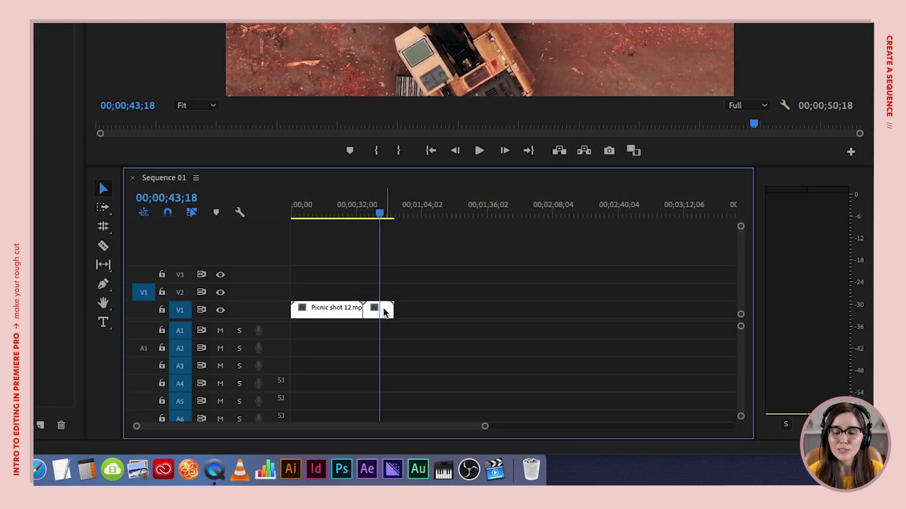
Set the 4K logging clip to frame size so it fills the sequence frame.
{"action": "left_click", "coordinate": [384, 312]}
{"action": "right_click", "coordinate": [384, 312]}
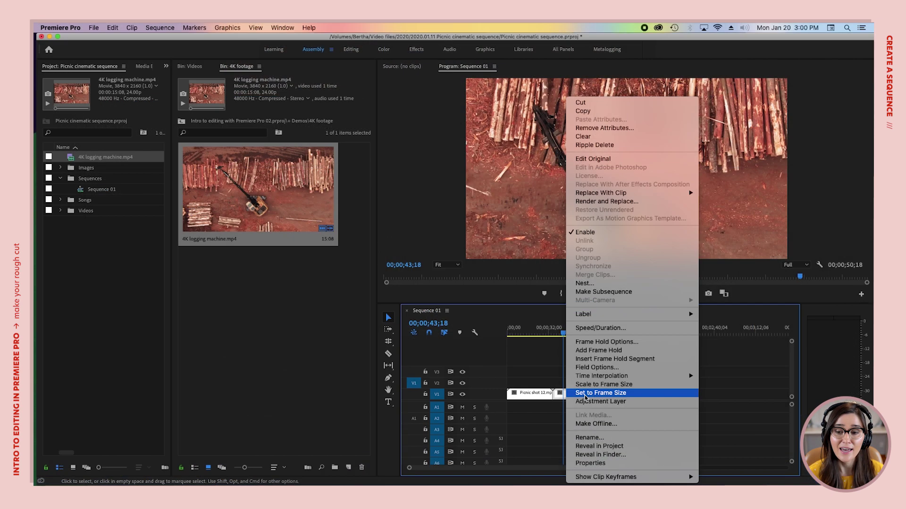
{"action": "left_click", "coordinate": [414, 308]}
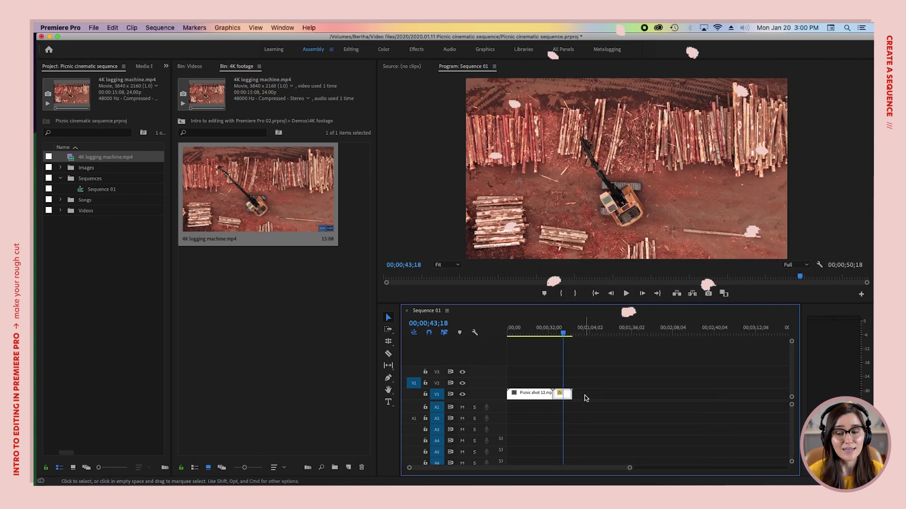